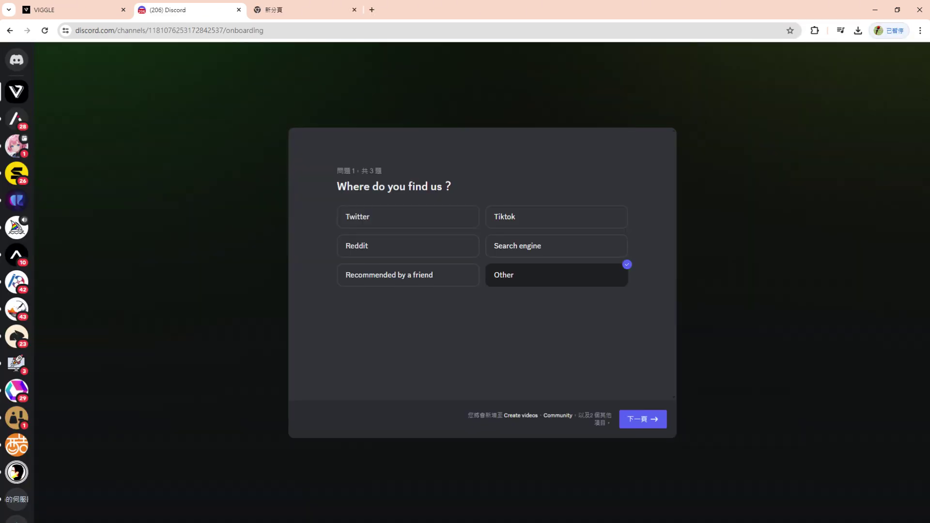
Go to the final server rules page, agree to the rules and finish onboarding
click(644, 419)
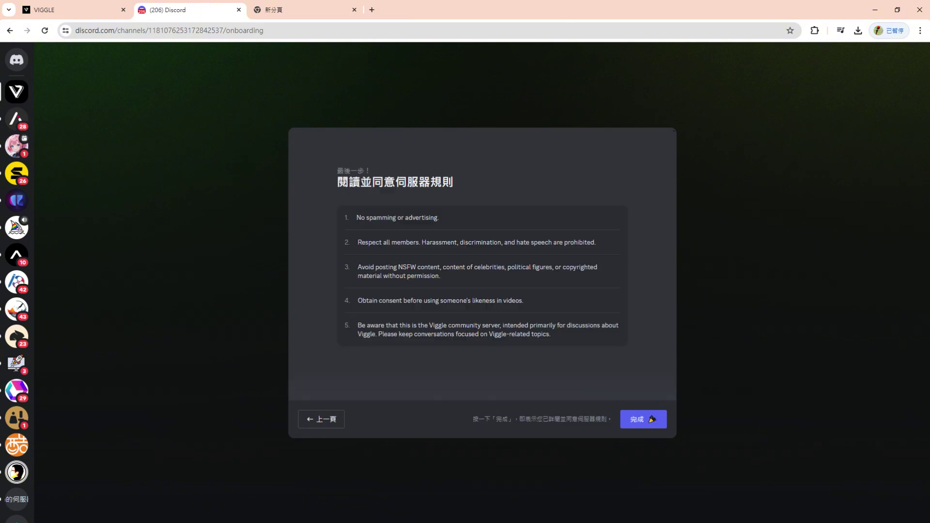
click(651, 419)
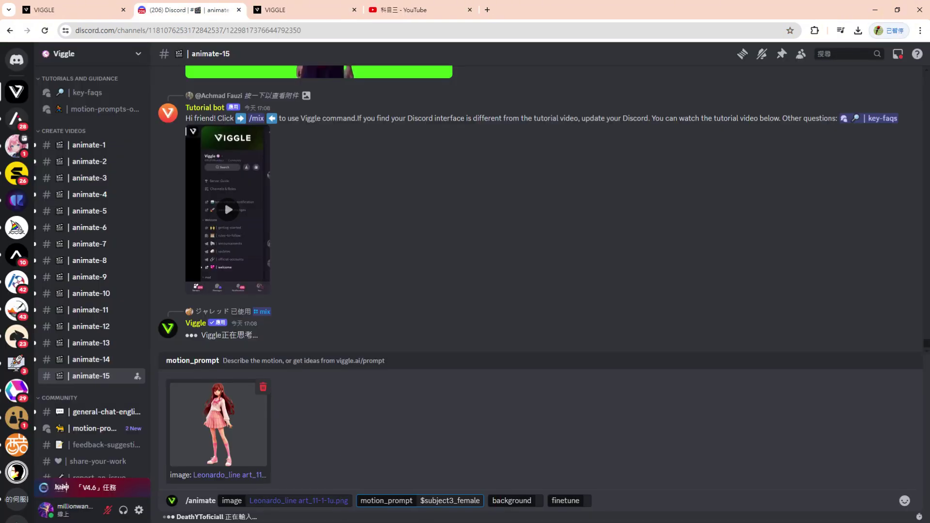
Set background to From template and finetune to On, then send /animate to Viggle
key(Tab)
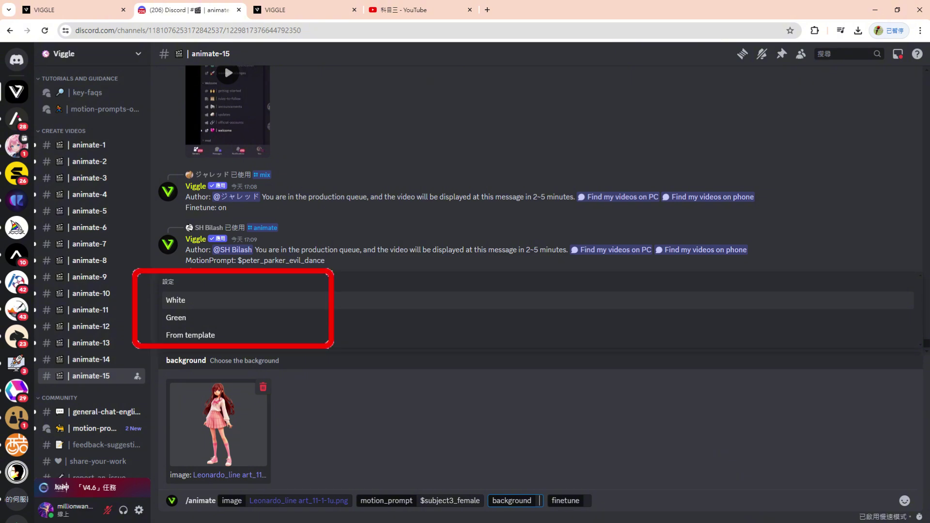
key(Up)
key(Return)
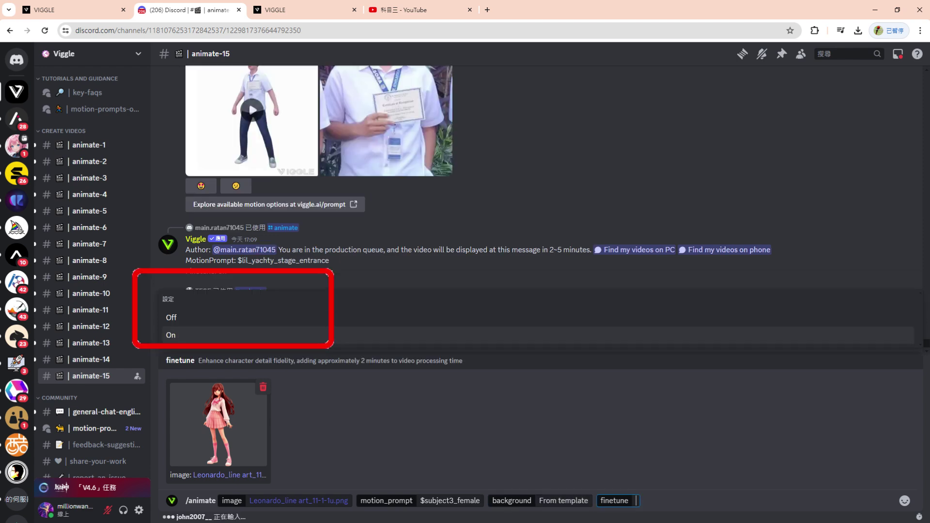
key(Return)
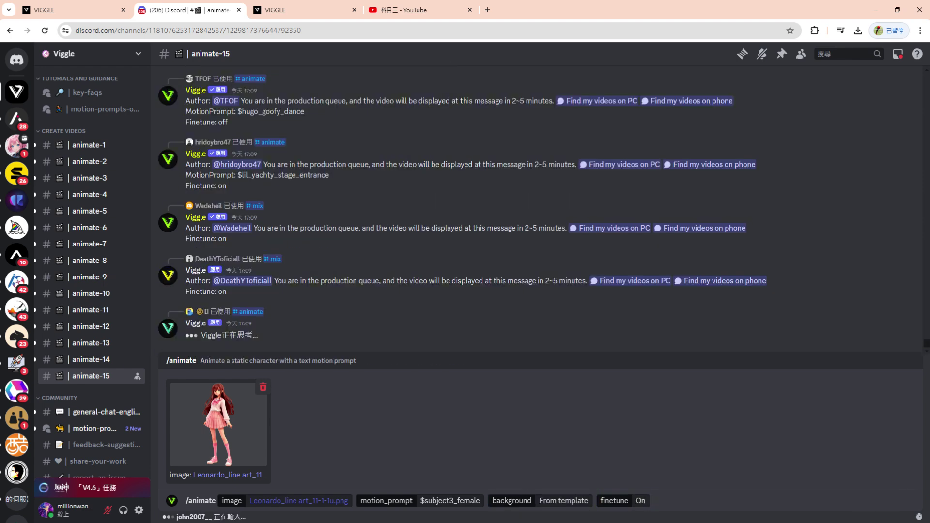
key(Return)
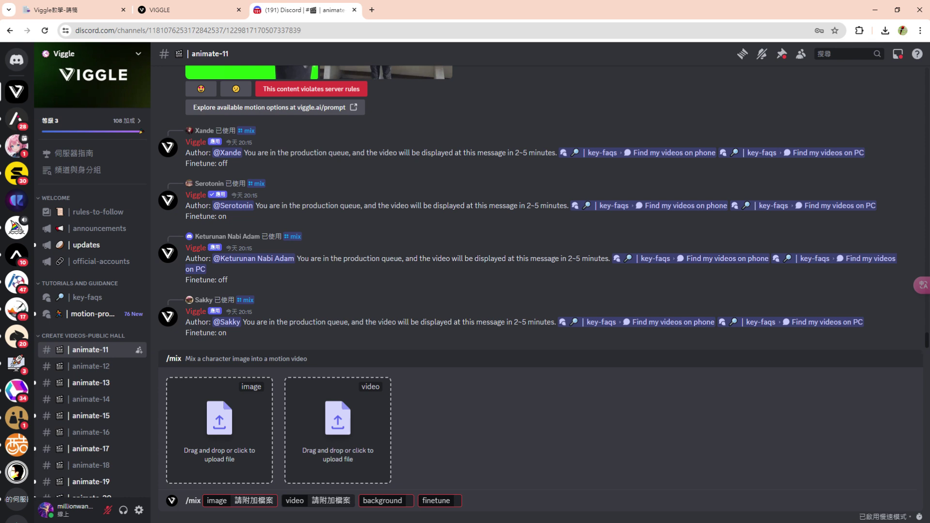
Close Discord and skip the viggle.ai demo video ahead to the stylize dancing result
key(ctrl+w)
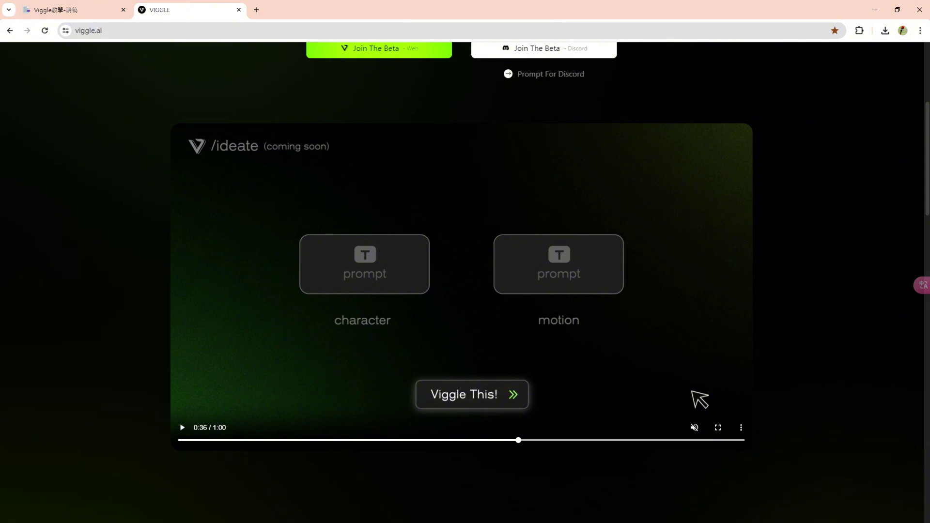
key(Right)
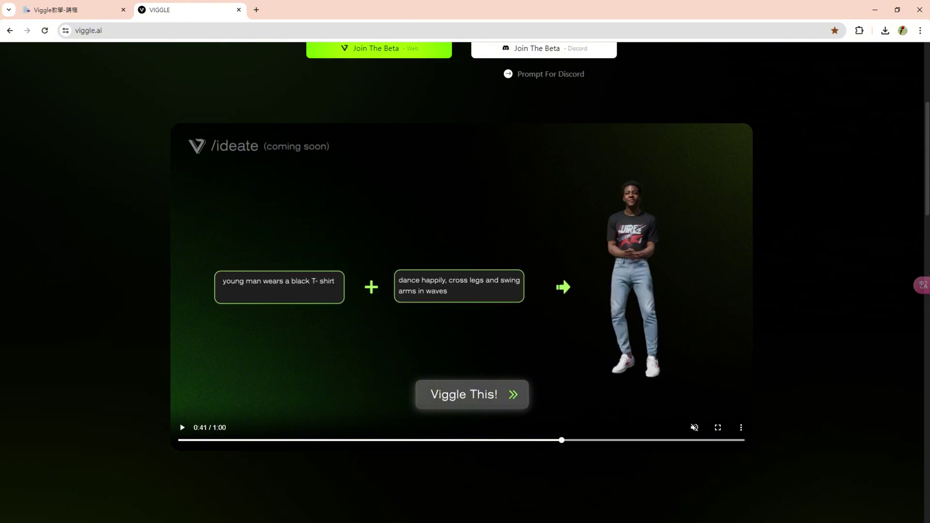
key(Right)
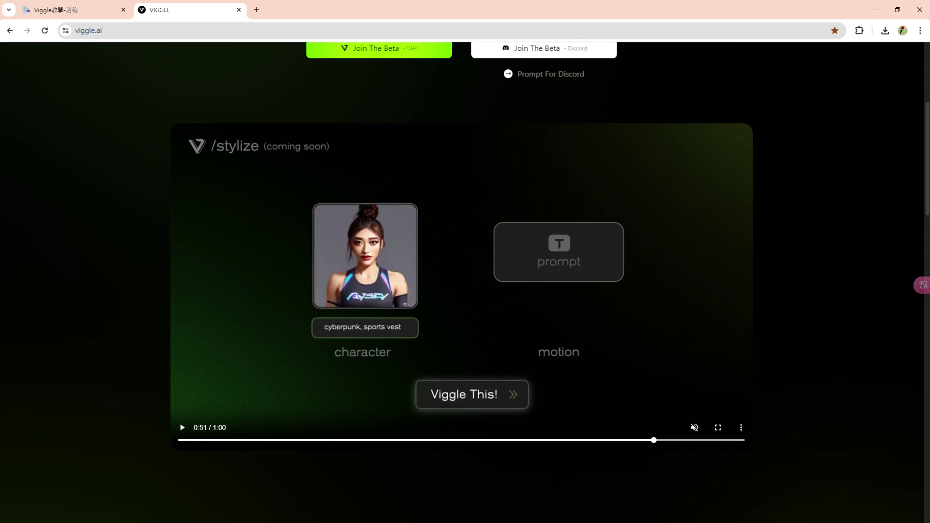
key(Right)
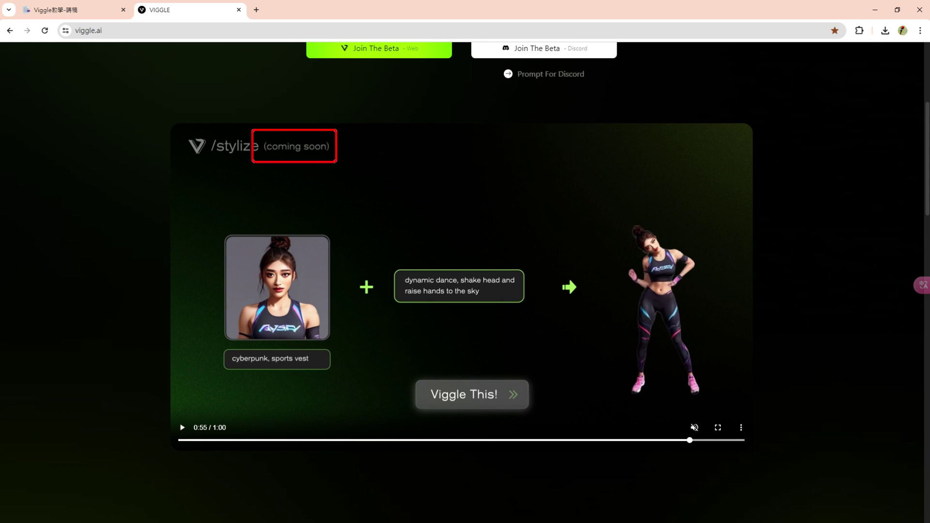
scroll(465, 262, up, 5)
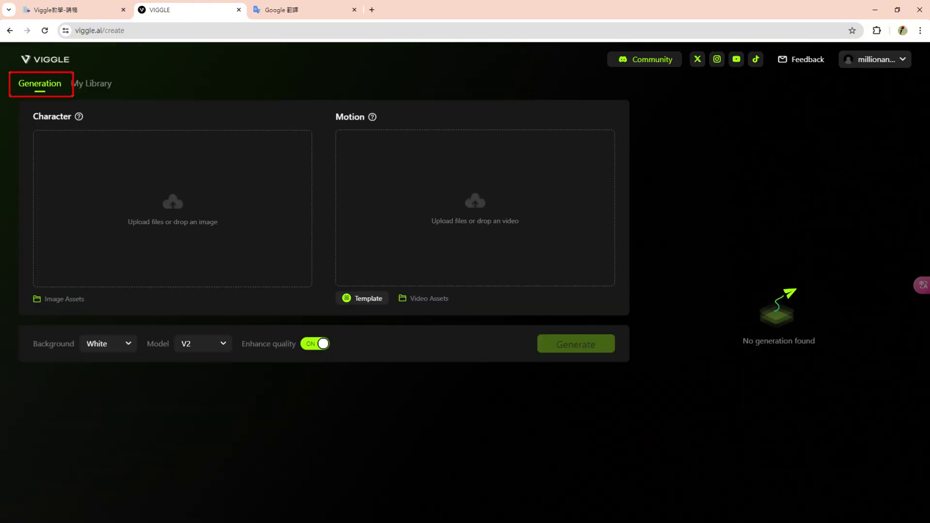
Switch to the My Library view of past generations
click(92, 83)
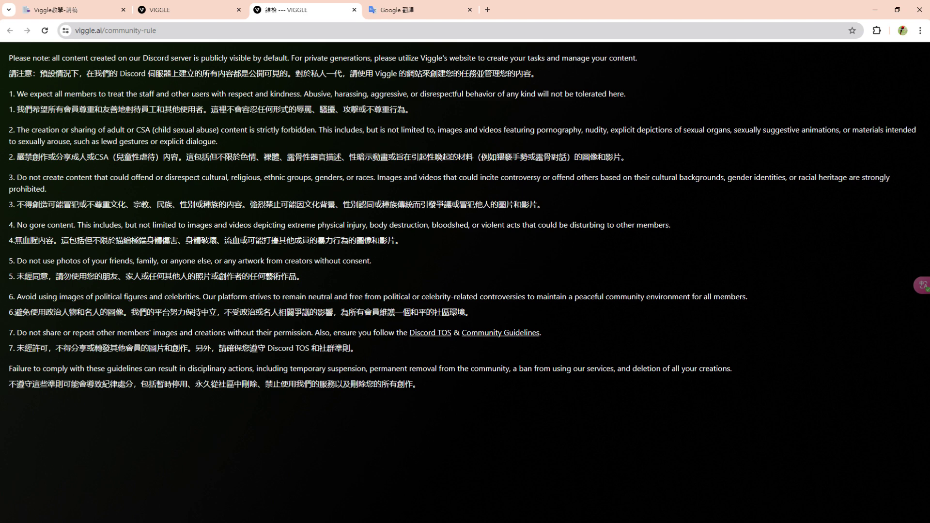
Close the community rules page and bring up the list of motion templates
key(ctrl+w)
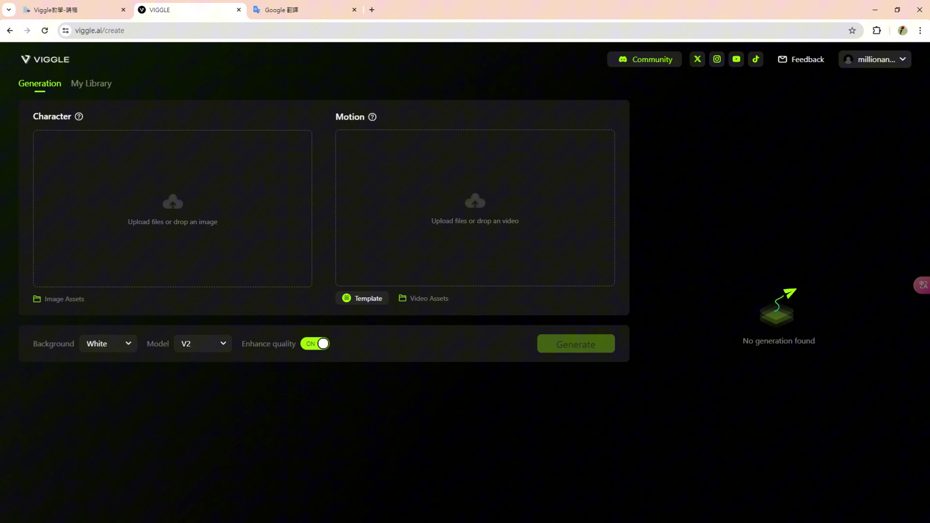
click(361, 297)
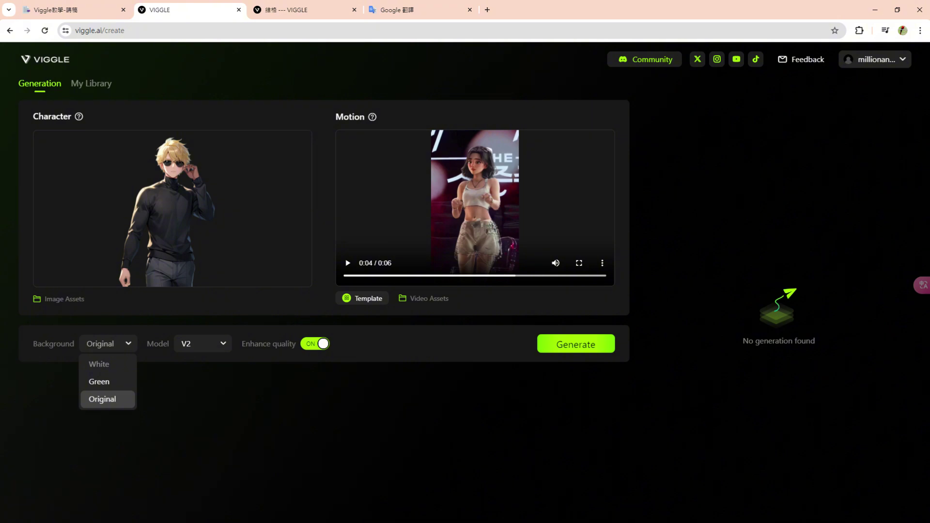
Check the available model versions, then rename the generated dance video
click(202, 344)
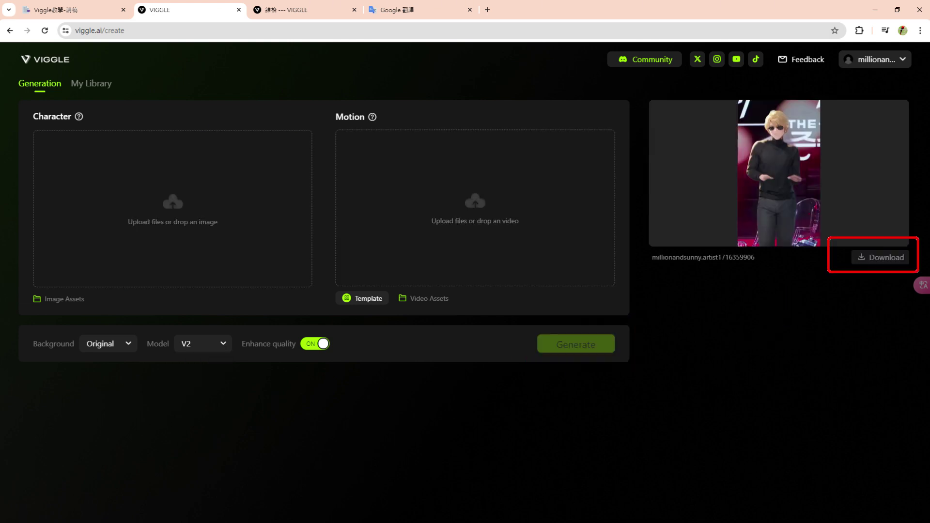
click(702, 257)
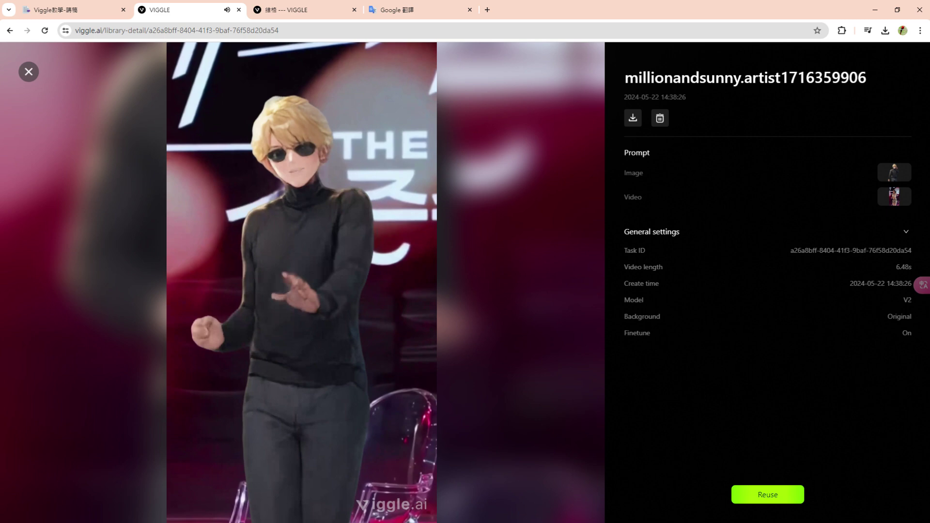
Cycle browser tabs with Ctrl+Tab to get back to the viggle.ai/create results list
key(ctrl+Tab)
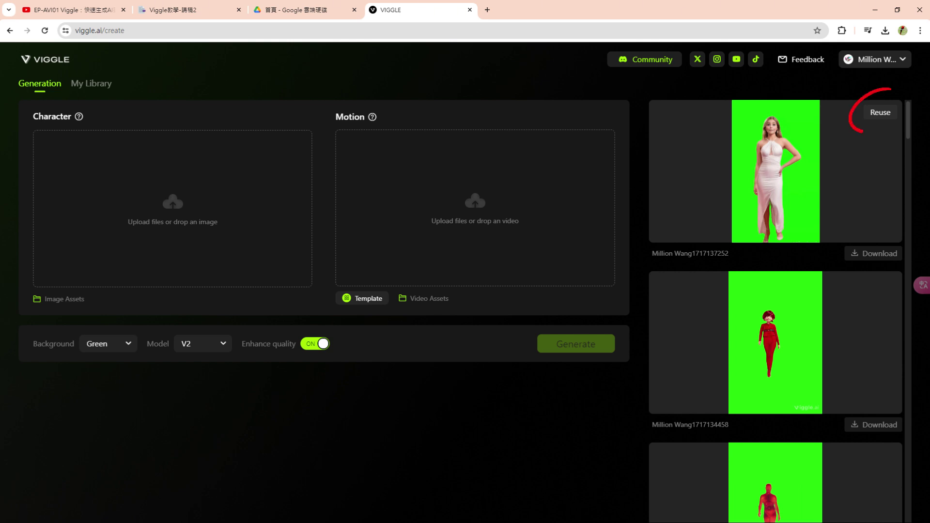
Reuse the top white-dress result to reload its red-carpet woman image and template motion
click(880, 112)
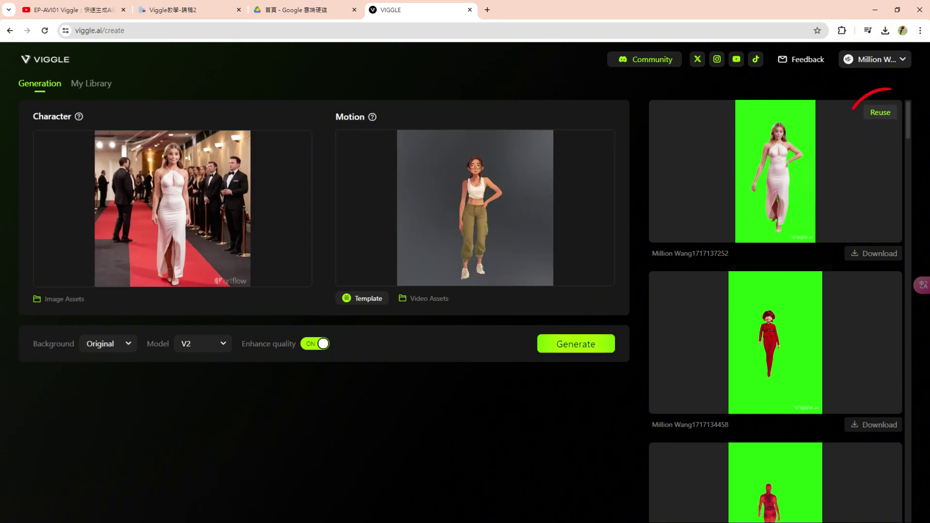